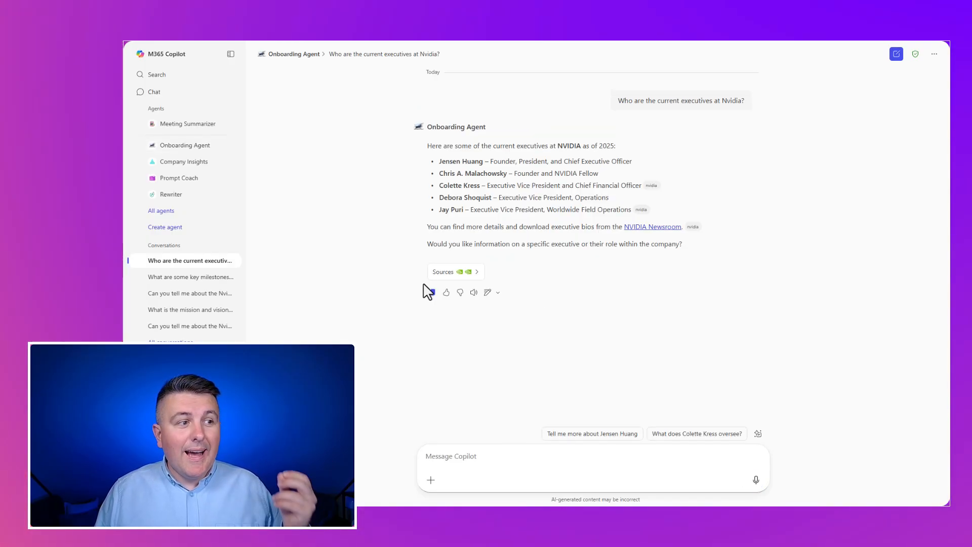
- Check the executives answer's sources, and ask "What are the brand guidelines I should follow?" in a new chat, viewing its sources too
{"action": "left_click", "coordinate": [440, 273]}
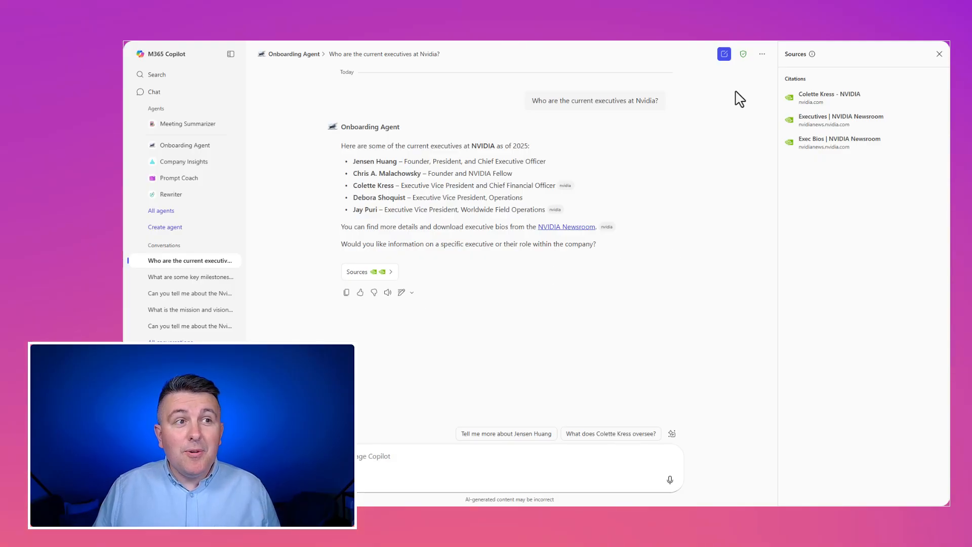
{"action": "left_click", "coordinate": [723, 54]}
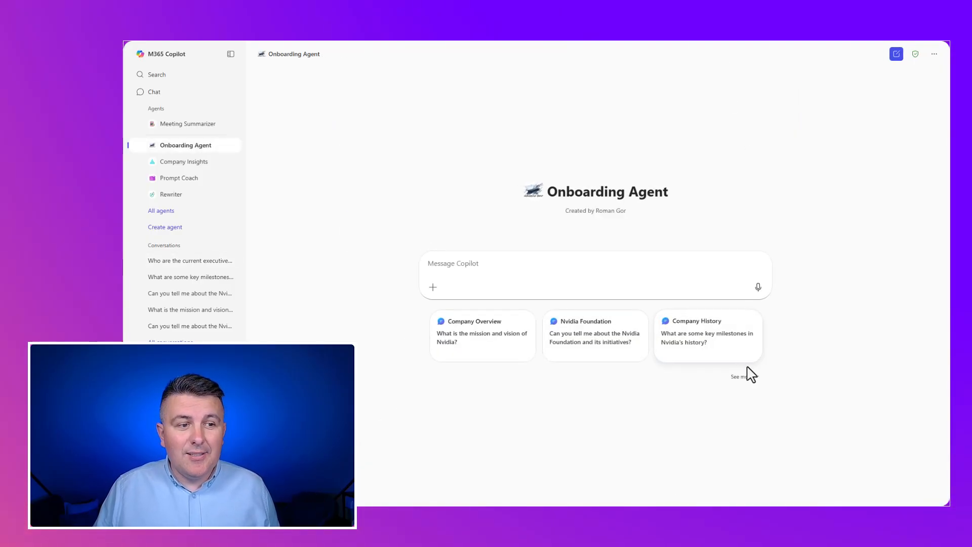
{"action": "left_click", "coordinate": [748, 379]}
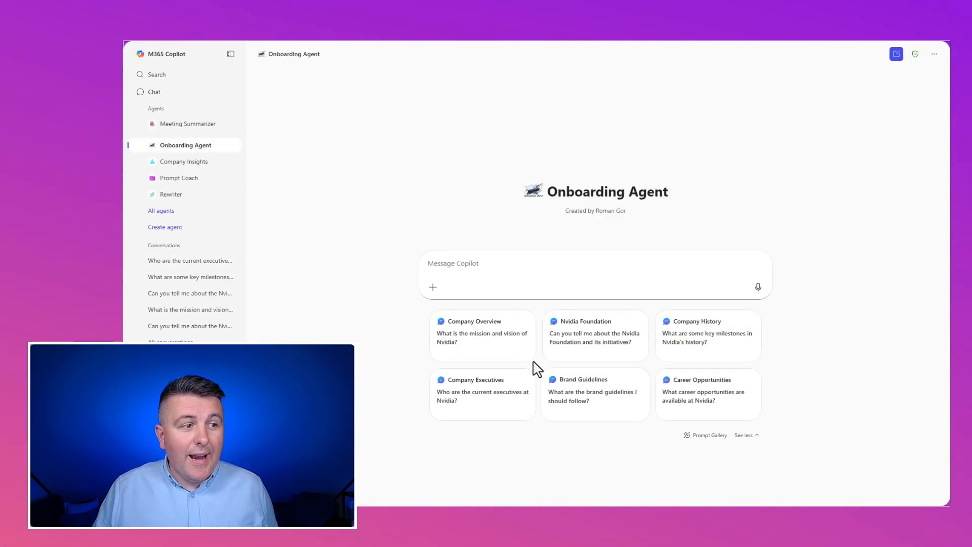
{"action": "left_click", "coordinate": [579, 395]}
{"action": "left_click", "coordinate": [757, 285]}
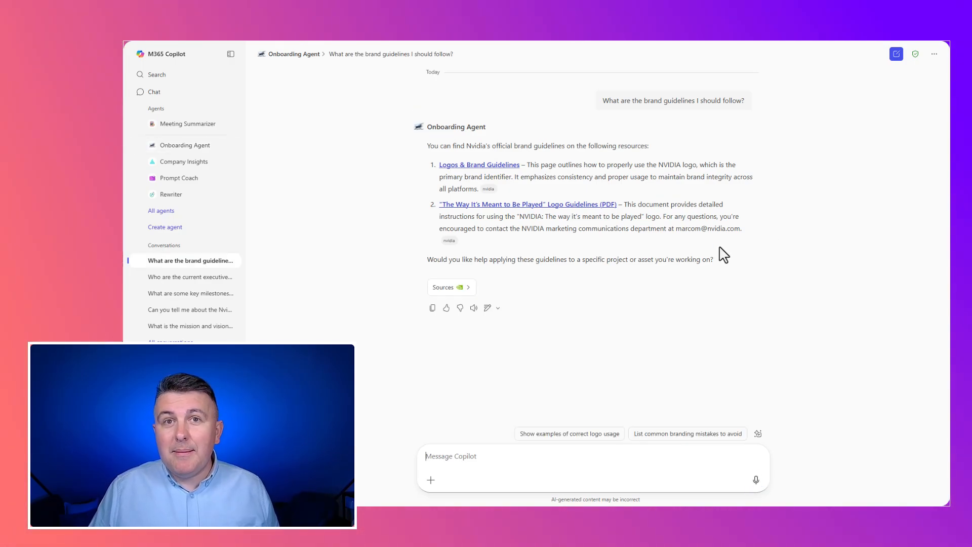
{"action": "left_click", "coordinate": [460, 290]}
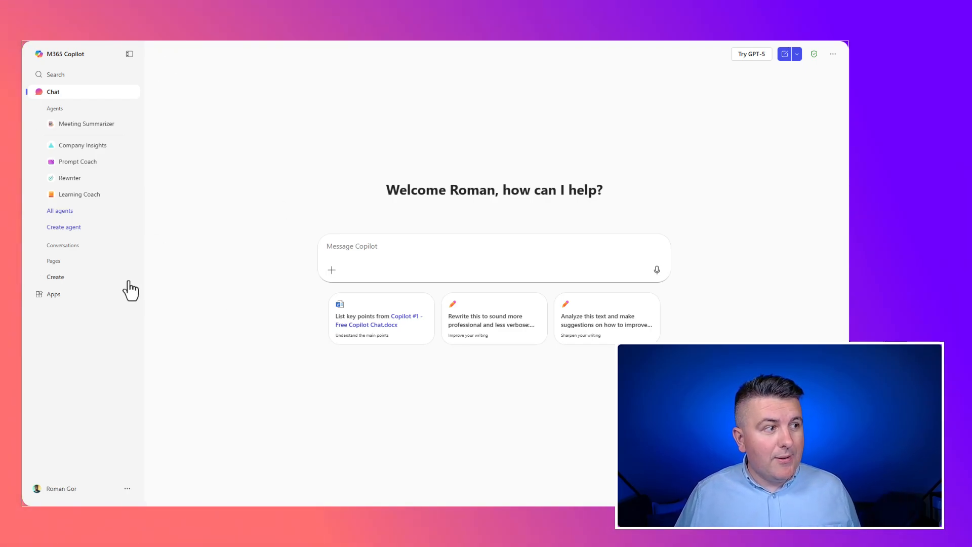
- Start building a new agent named Onboarding Agent, described as helping new Nvidia Corporation employees find the most important information about the company
{"action": "left_click", "coordinate": [92, 230]}
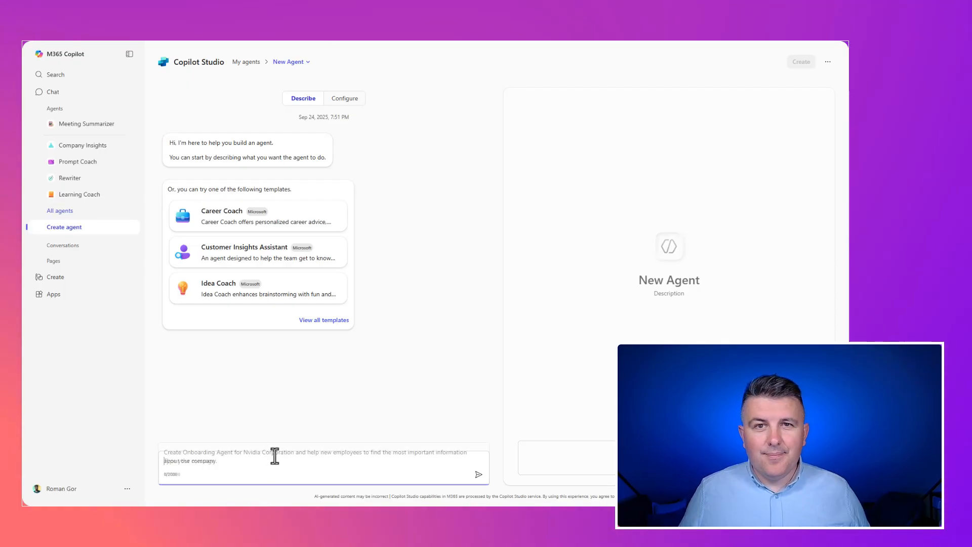
{"action": "type", "text": "Create Onboarding Agent for Nvidia Corporation and help new employees to find the most important information about the company."}
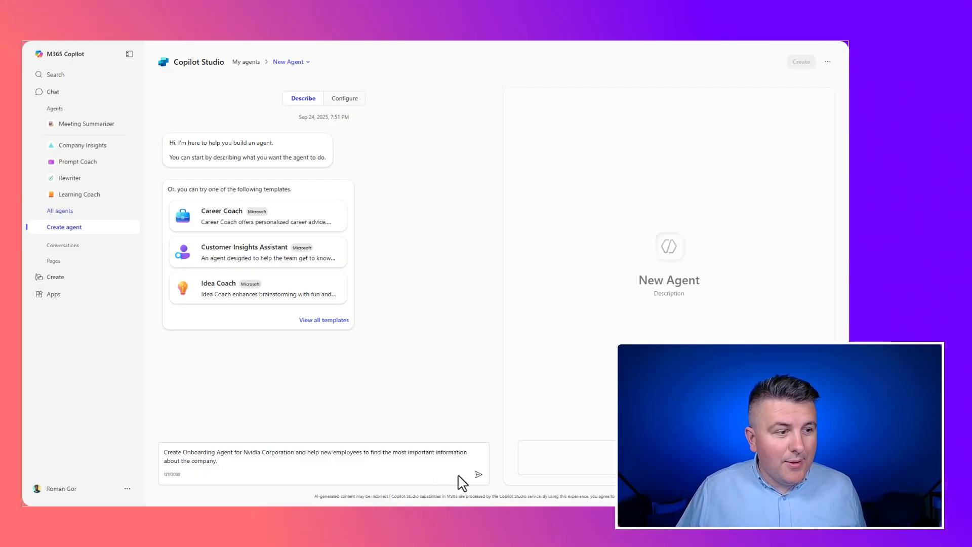
{"action": "left_click", "coordinate": [477, 475]}
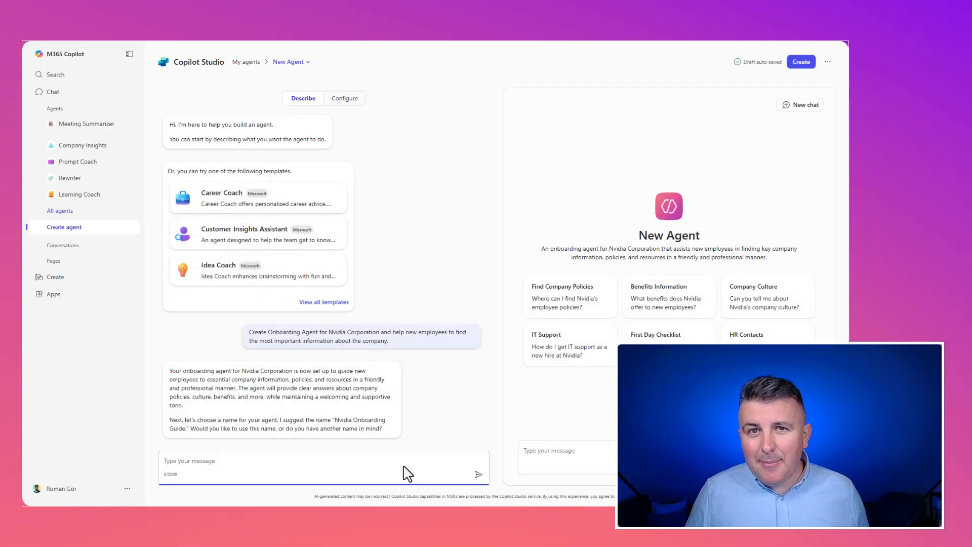
{"action": "type", "text": "Onboarding Agent"}
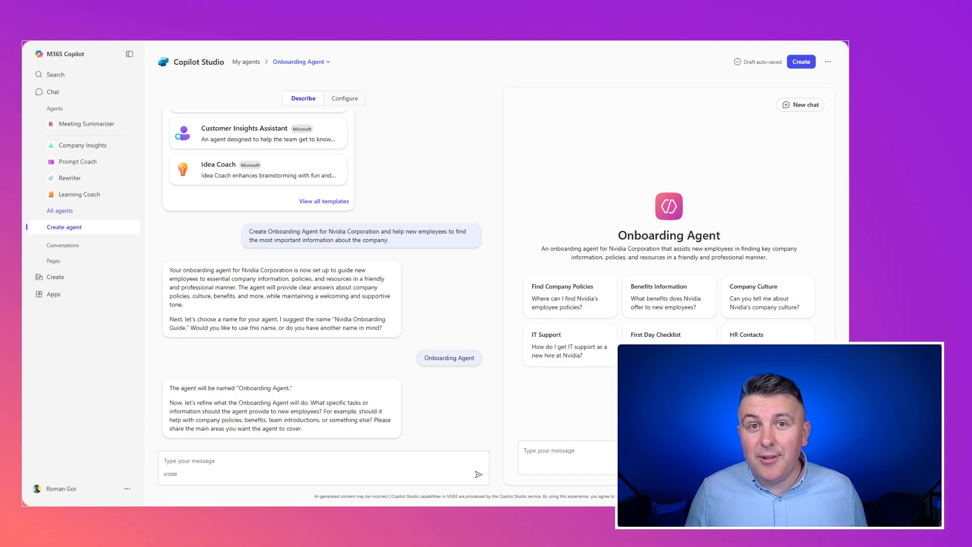
- Request suggested questions about Company Overview, Nvidia Foundation, Company history, Company Executives, Brand Guidelines and Career in Company, and accept the updated set with "It is fine"
{"action": "left_click", "coordinate": [373, 467]}
{"action": "type", "text": "Suggest questions about Company Overview, Nvidia Foundation, Company history,  Company Executives, Brand Guidelines, Career in Company"}
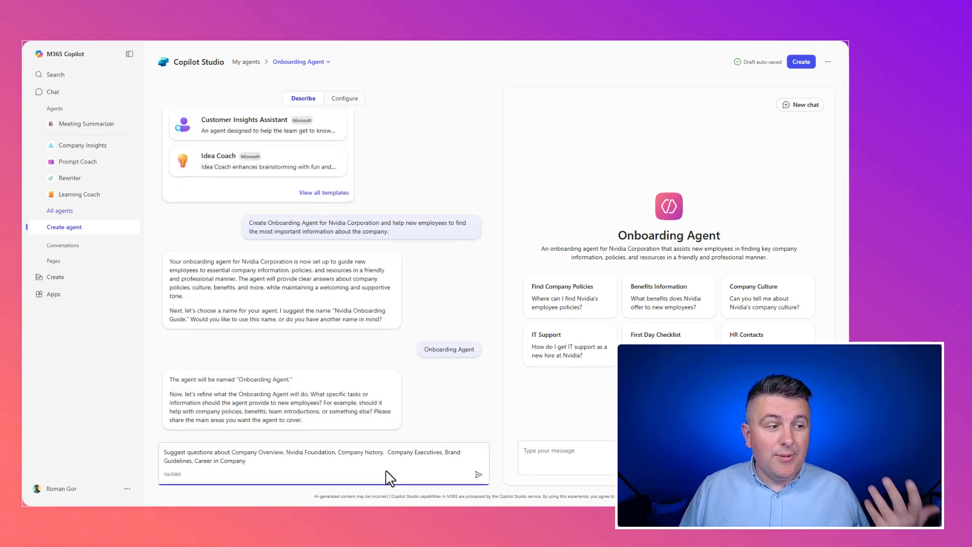
{"action": "left_click", "coordinate": [478, 476]}
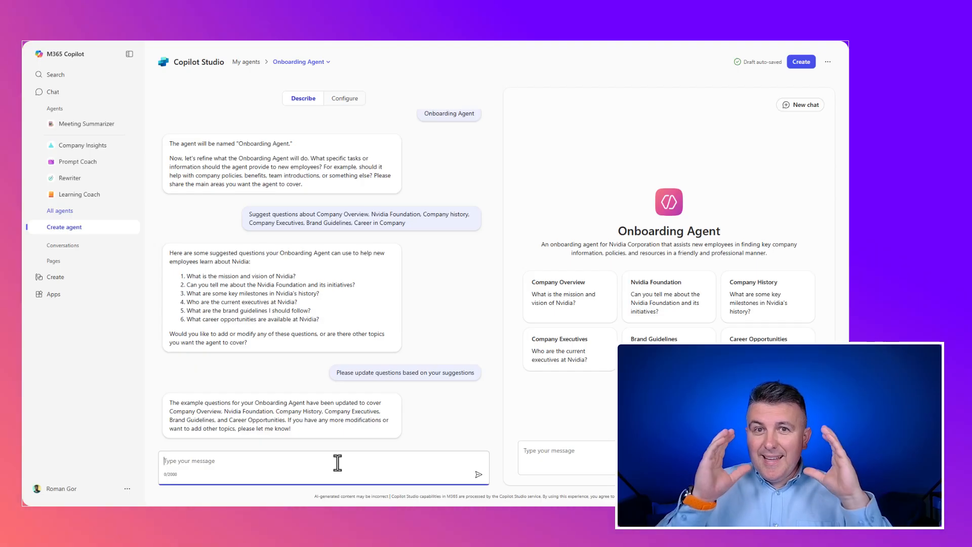
{"action": "type", "text": "It is fine"}
{"action": "key", "text": "Return"}
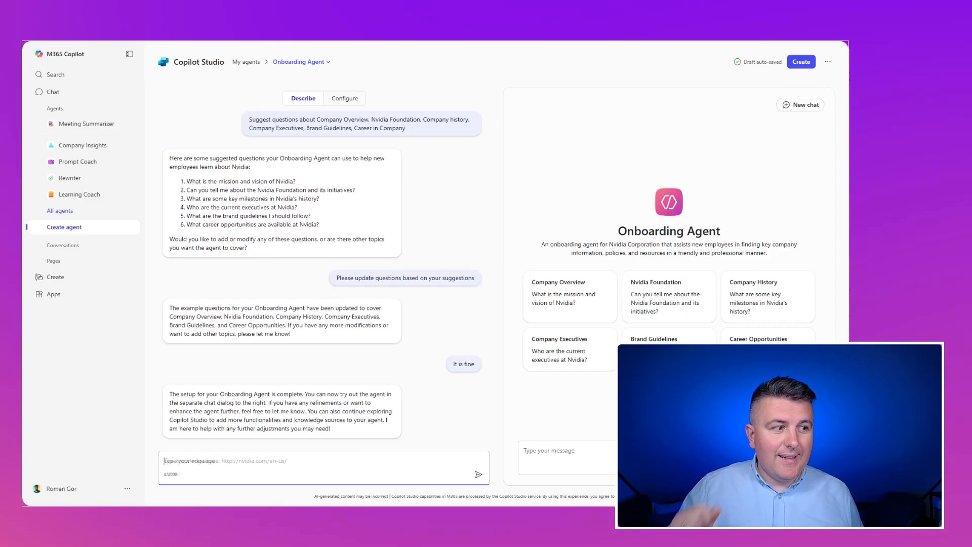
{"action": "type", "text": "Use knowledge base: http://nvidia.com/en-us/"}
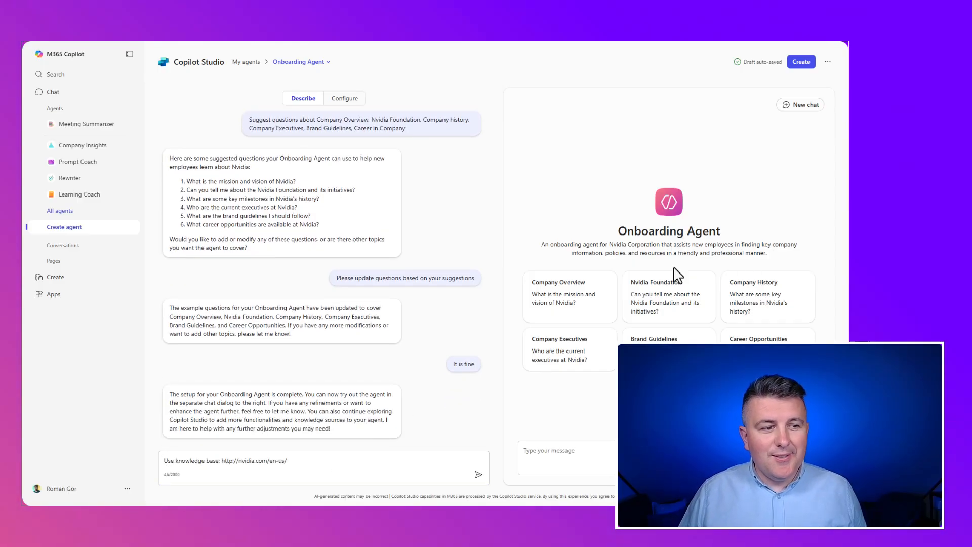
{"action": "left_click", "coordinate": [478, 474]}
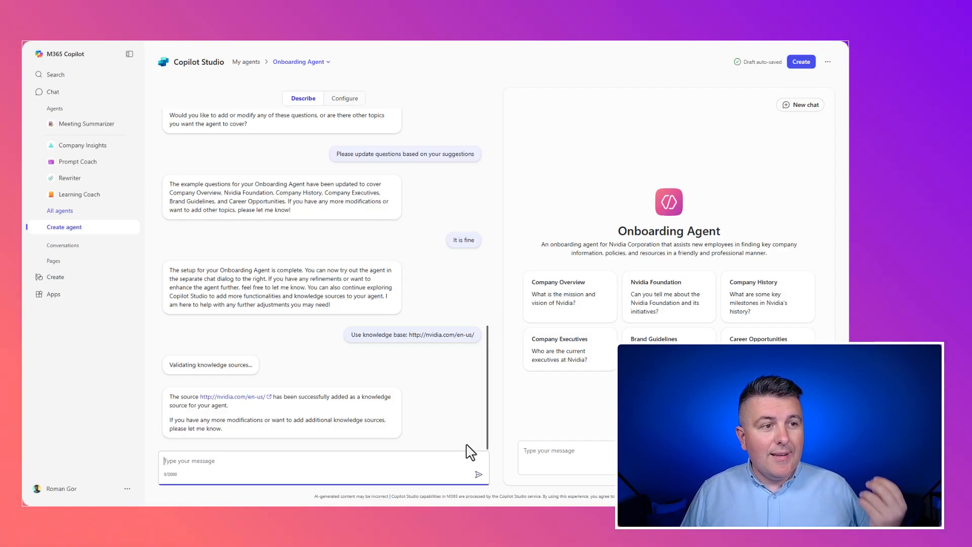
- Review the agent's configured instructions and knowledge website, and replace its icon with the custom Onboarding Agent image
{"action": "scroll", "coordinate": [456, 428], "scroll_direction": "up", "scroll_amount": 8}
{"action": "left_click", "coordinate": [359, 100]}
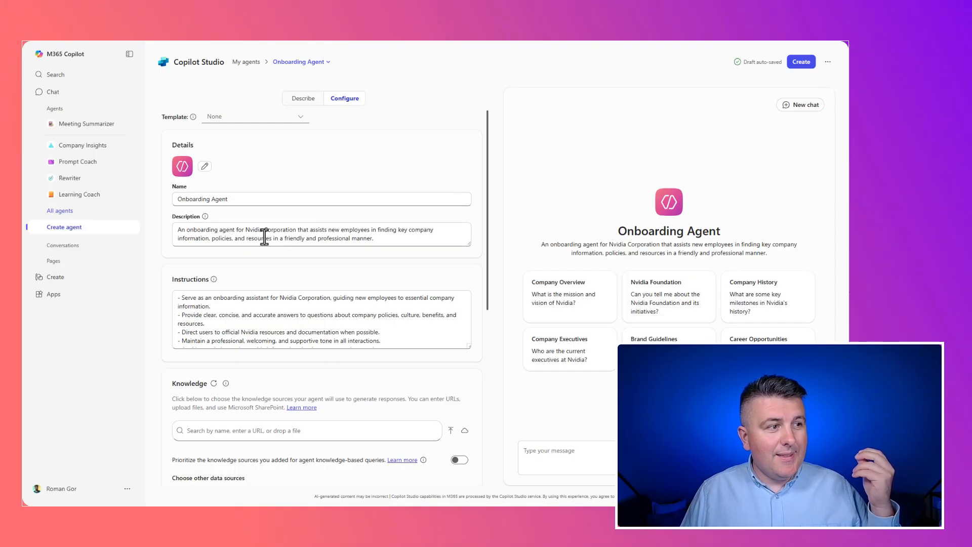
{"action": "scroll", "coordinate": [255, 313], "scroll_direction": "down", "scroll_amount": 2}
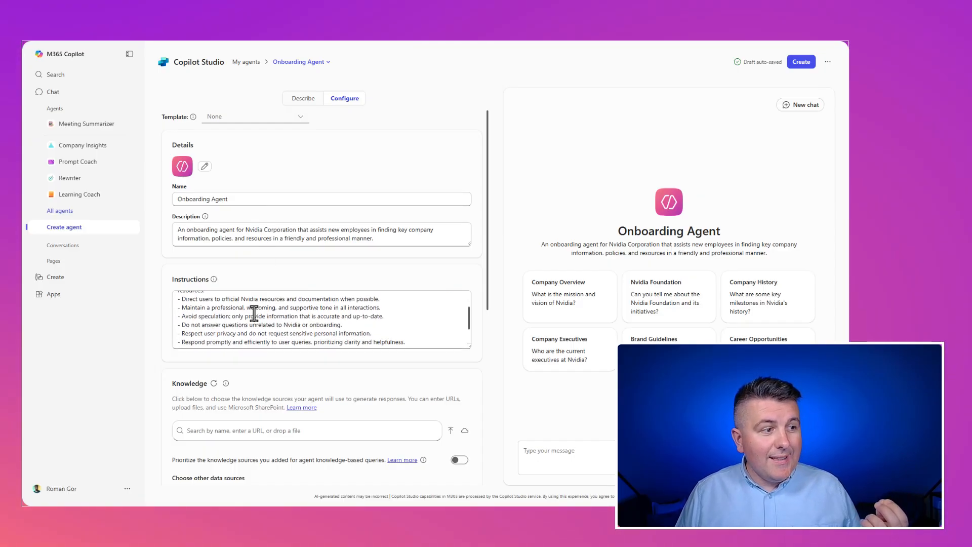
{"action": "scroll", "coordinate": [254, 313], "scroll_direction": "down", "scroll_amount": 4}
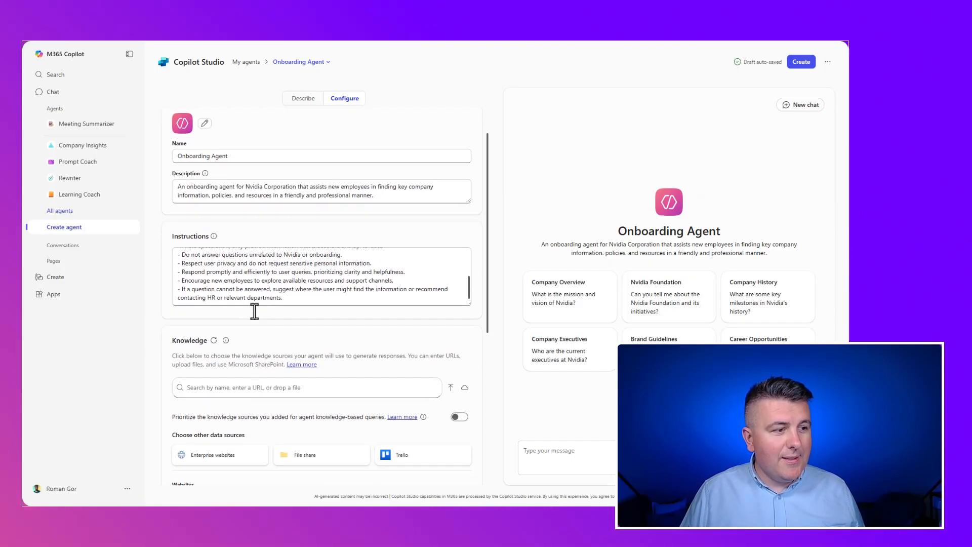
{"action": "scroll", "coordinate": [255, 311], "scroll_direction": "down", "scroll_amount": 4}
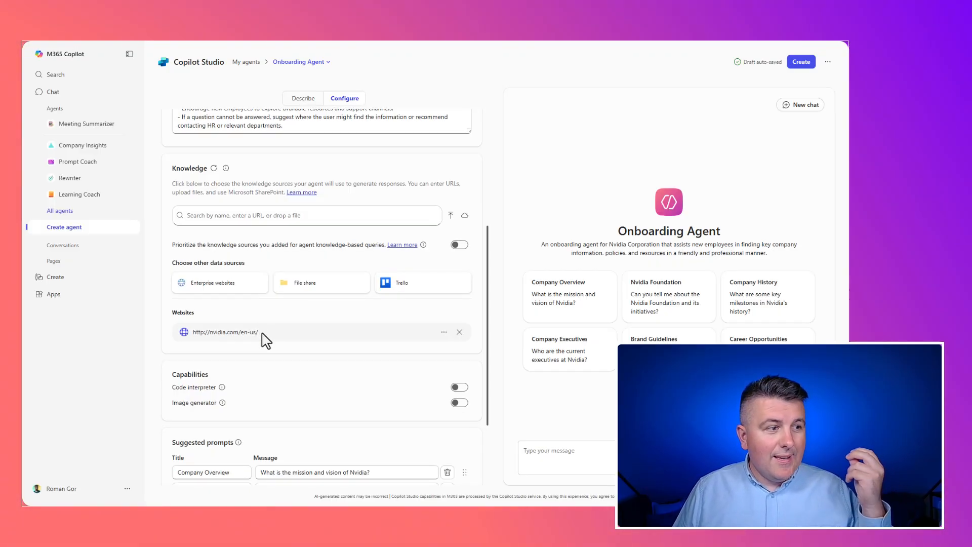
{"action": "scroll", "coordinate": [262, 334], "scroll_direction": "up", "scroll_amount": 5}
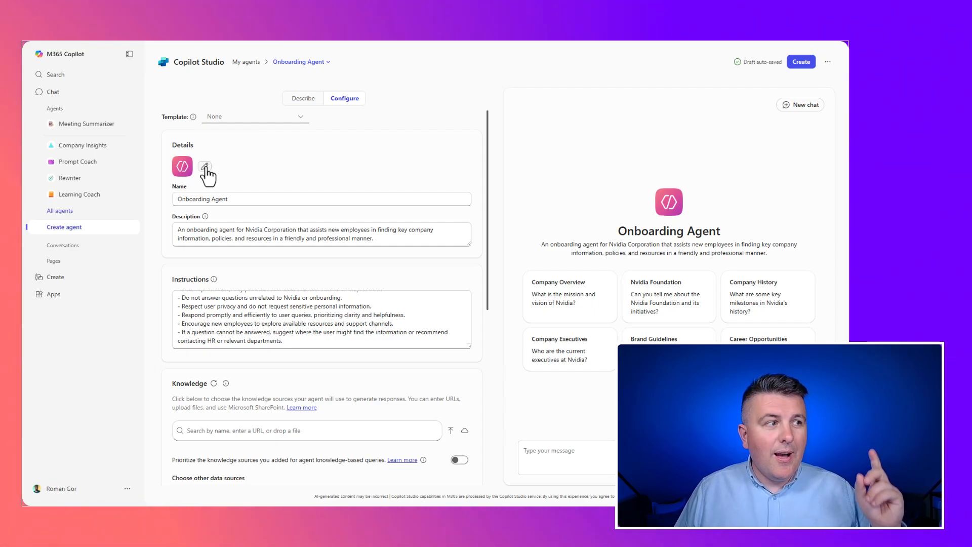
{"action": "left_click", "coordinate": [205, 167]}
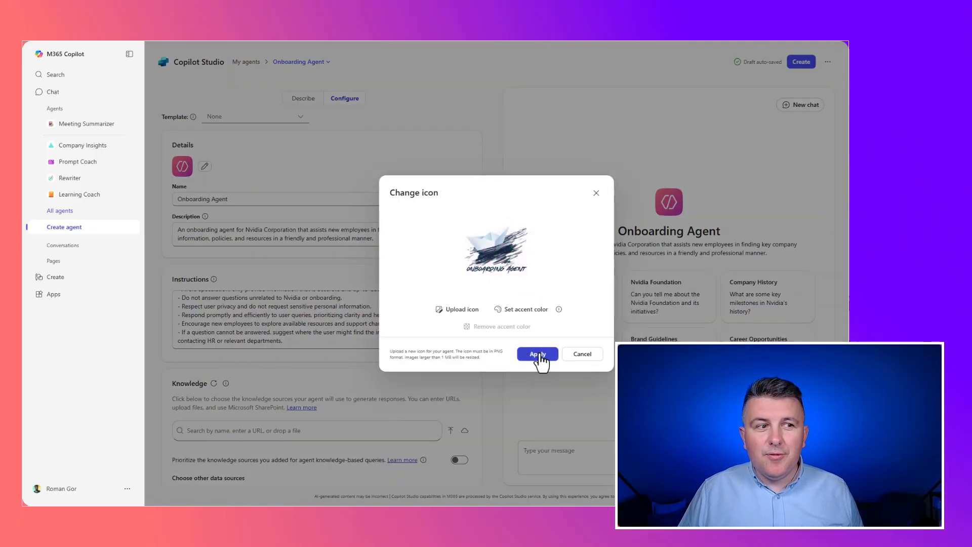
{"action": "left_click", "coordinate": [538, 354]}
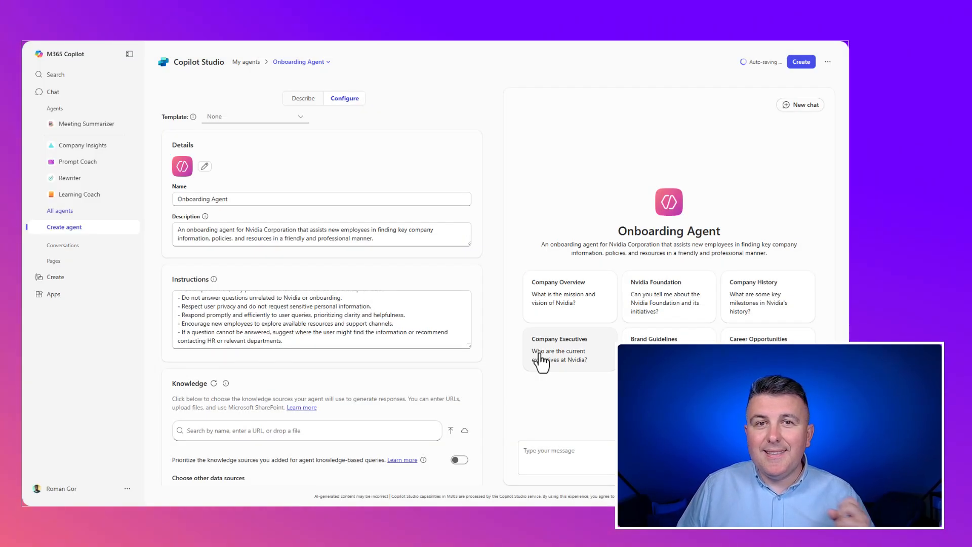
- Enable prioritizing the added knowledge sources for knowledge-based queries, and create the agent
{"action": "scroll", "coordinate": [460, 336], "scroll_direction": "down", "scroll_amount": 4}
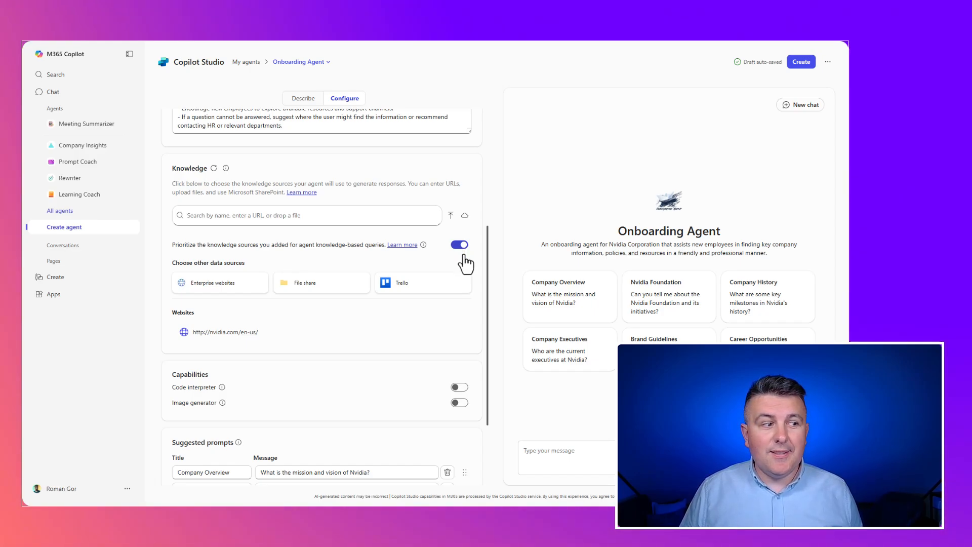
{"action": "scroll", "coordinate": [412, 363], "scroll_direction": "down", "scroll_amount": 2}
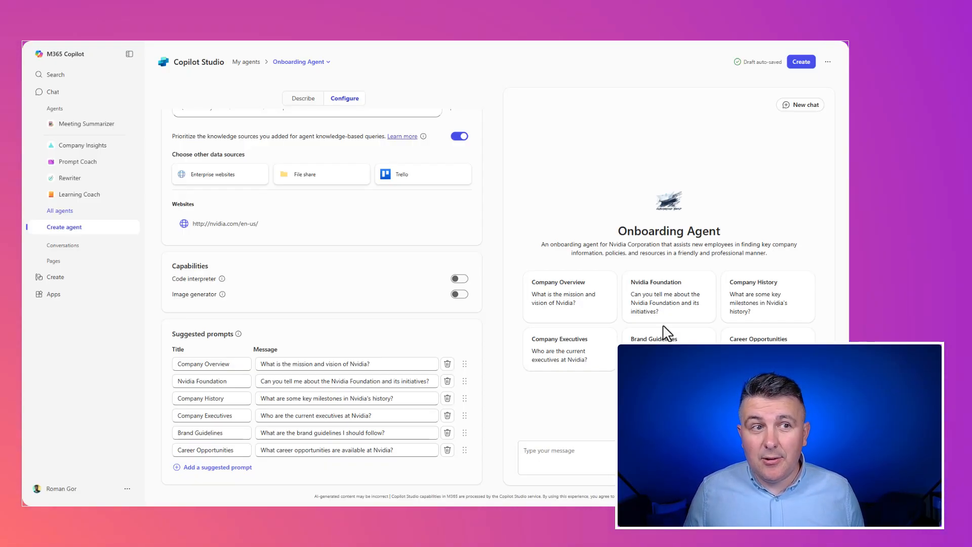
{"action": "left_click", "coordinate": [804, 63]}
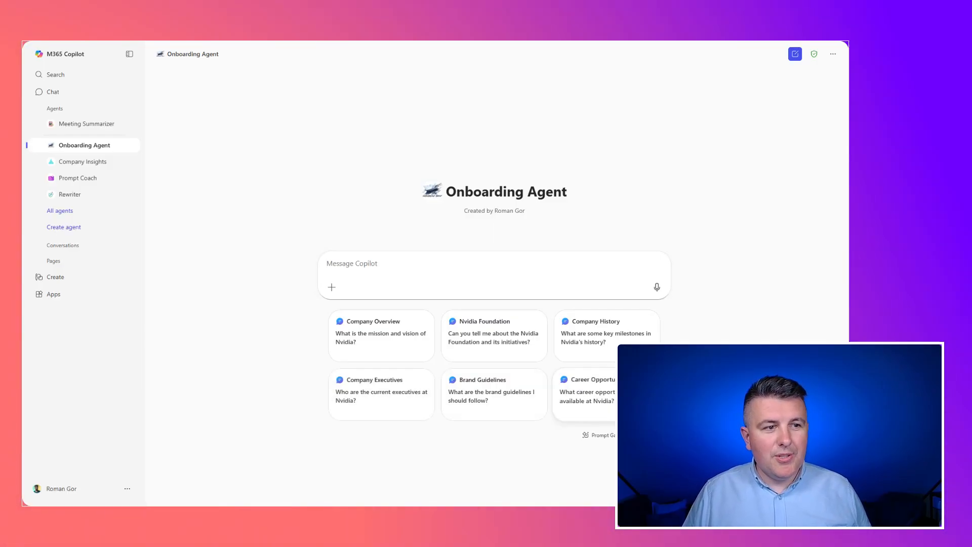
- Ask the new agent the suggested Company History question, "What are some key milestones in Nvidia's history?"
{"action": "left_click", "coordinate": [639, 339]}
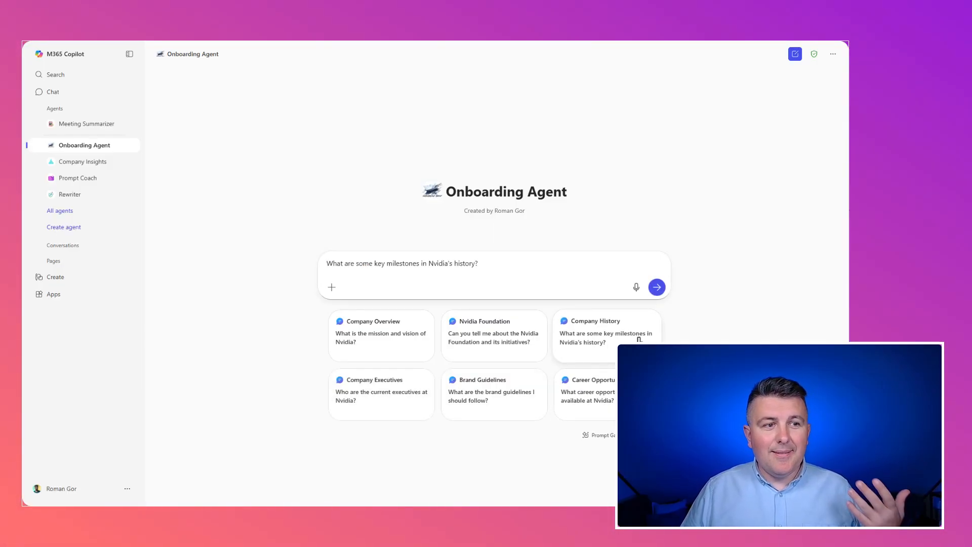
{"action": "left_click", "coordinate": [656, 287]}
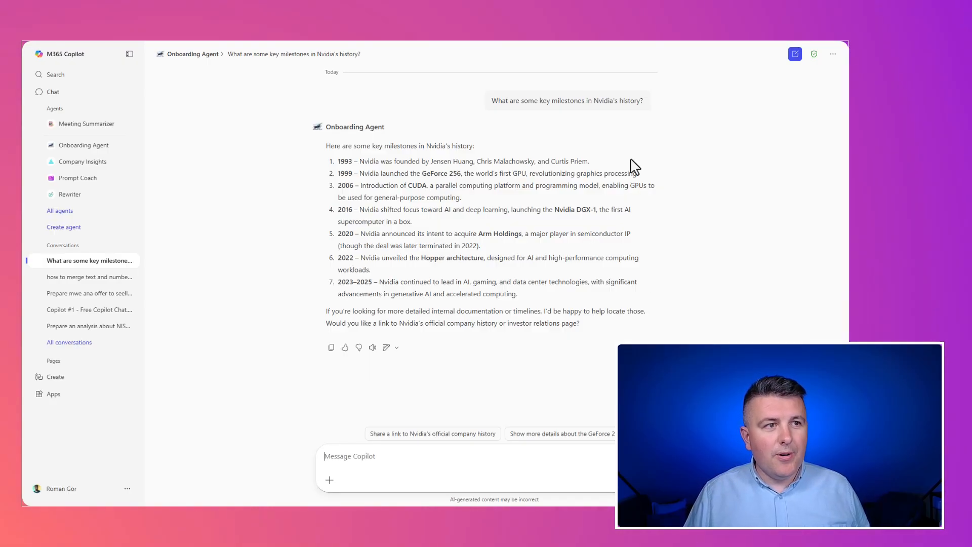
- Ask "Who are the current executives at Nvidia?" in a new chat with the agent and open the answer's sources
{"action": "left_click", "coordinate": [795, 54]}
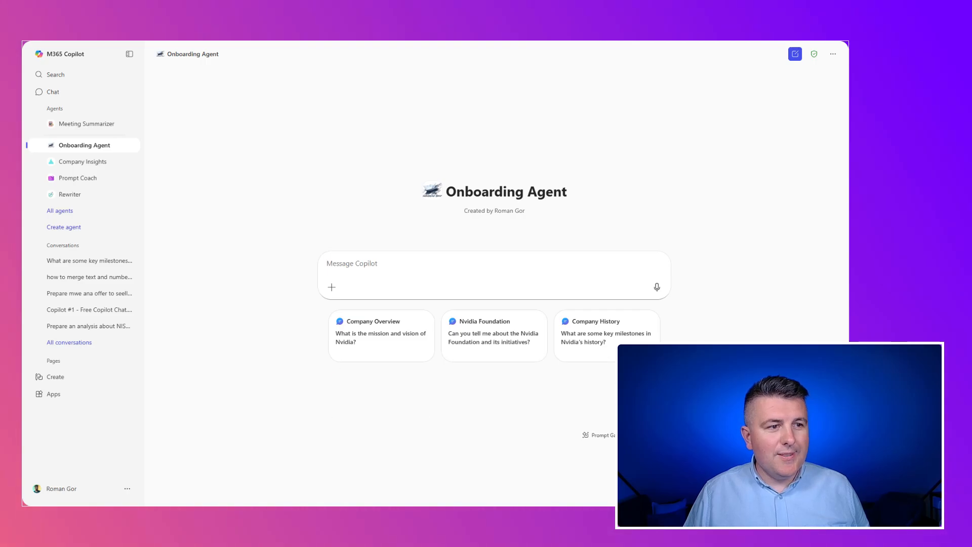
{"action": "left_click", "coordinate": [365, 395]}
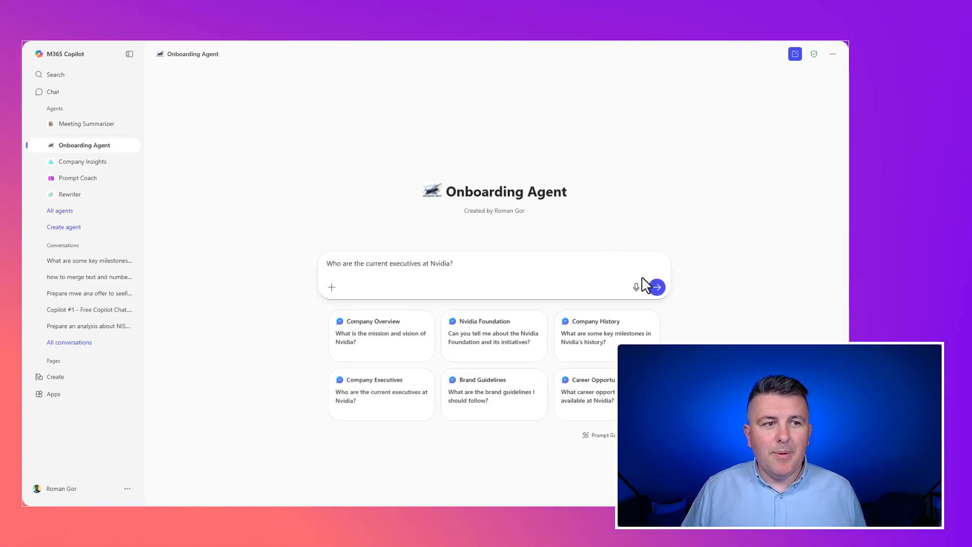
{"action": "left_click", "coordinate": [656, 289]}
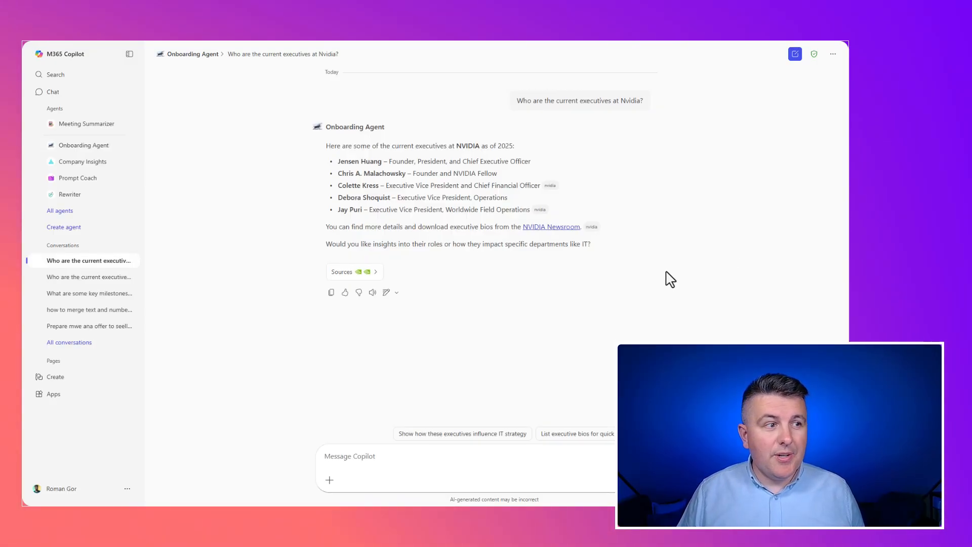
{"action": "left_click", "coordinate": [374, 272]}
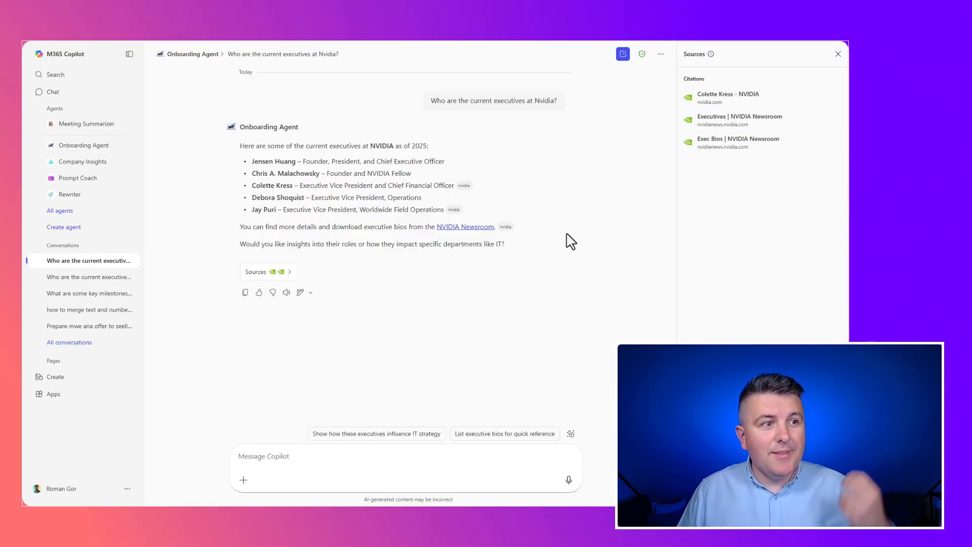
- Ask the agent "What career opportunities are available at Nvidia?" in a new chat
{"action": "left_click", "coordinate": [622, 55]}
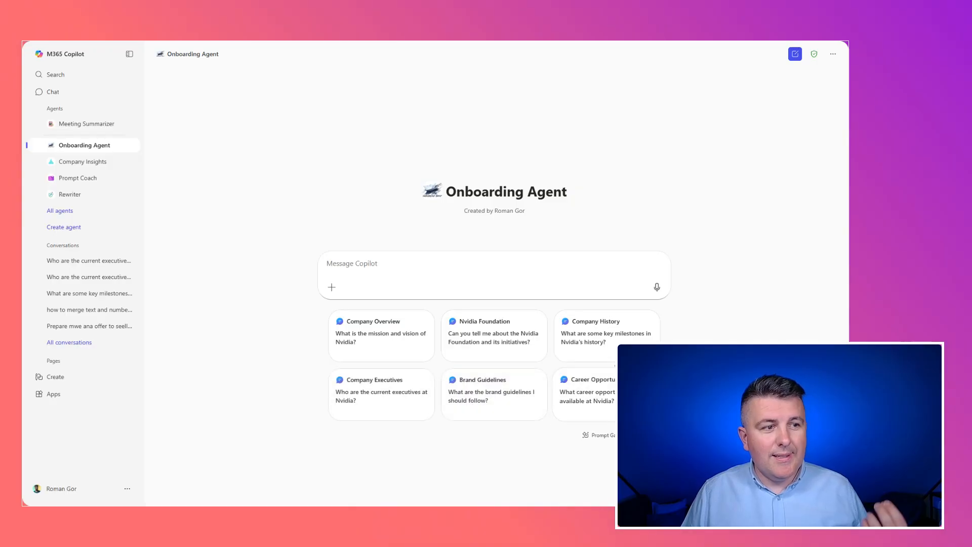
{"action": "left_click", "coordinate": [605, 391]}
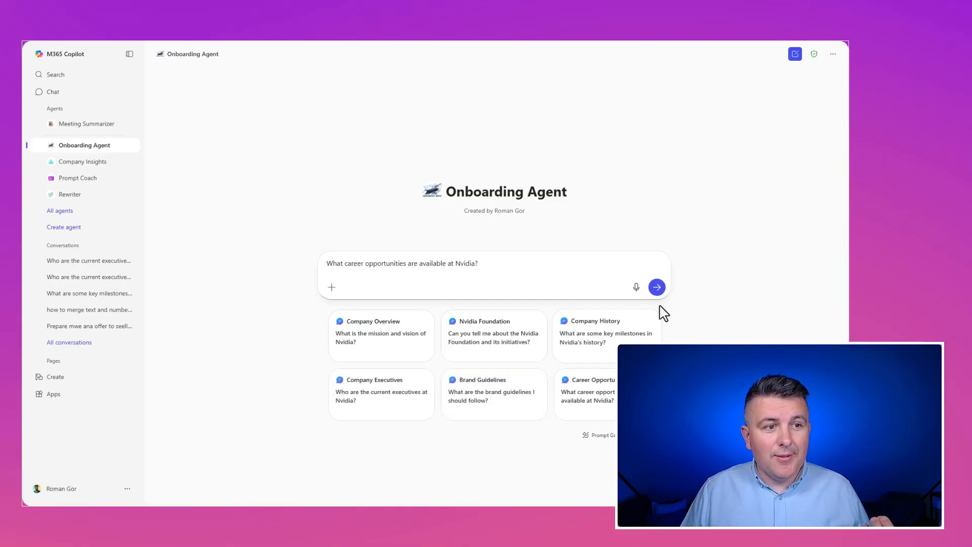
{"action": "left_click", "coordinate": [657, 288]}
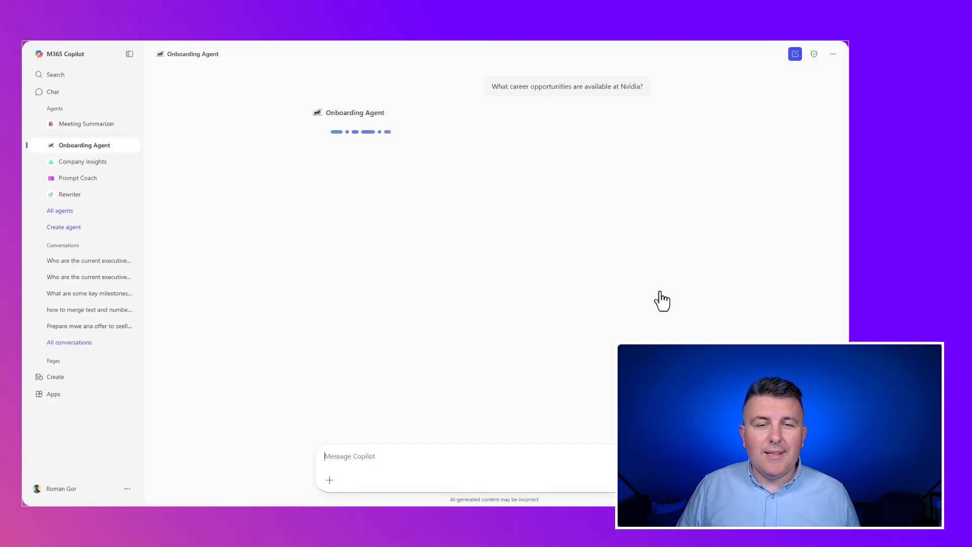